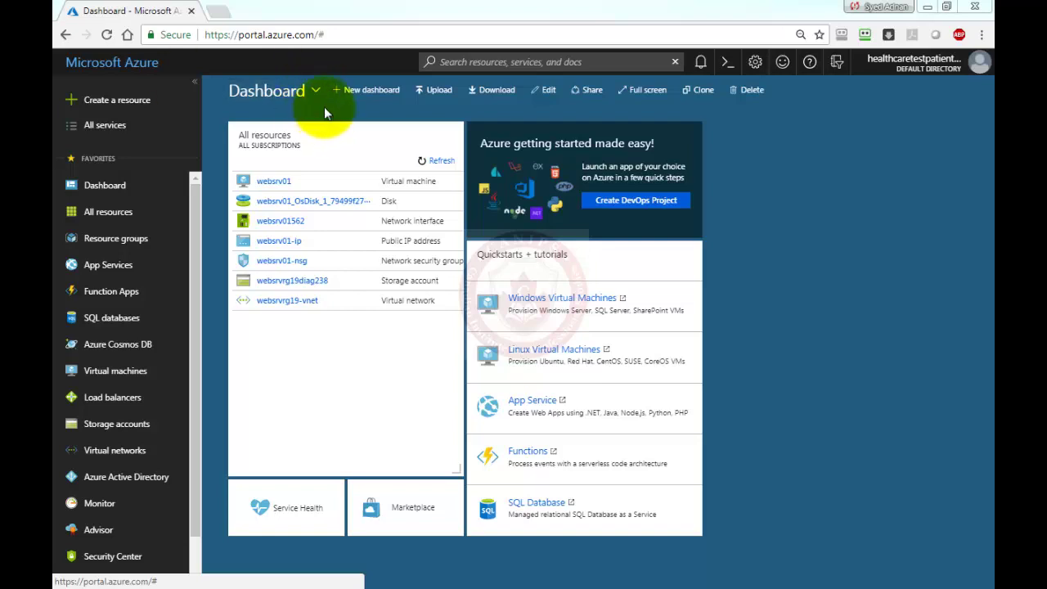
Enable backup for virtual machine websrv01 with new vault vault764, resource group AVRG1 and DailyPolicy, and check the deployment notification
click(282, 187)
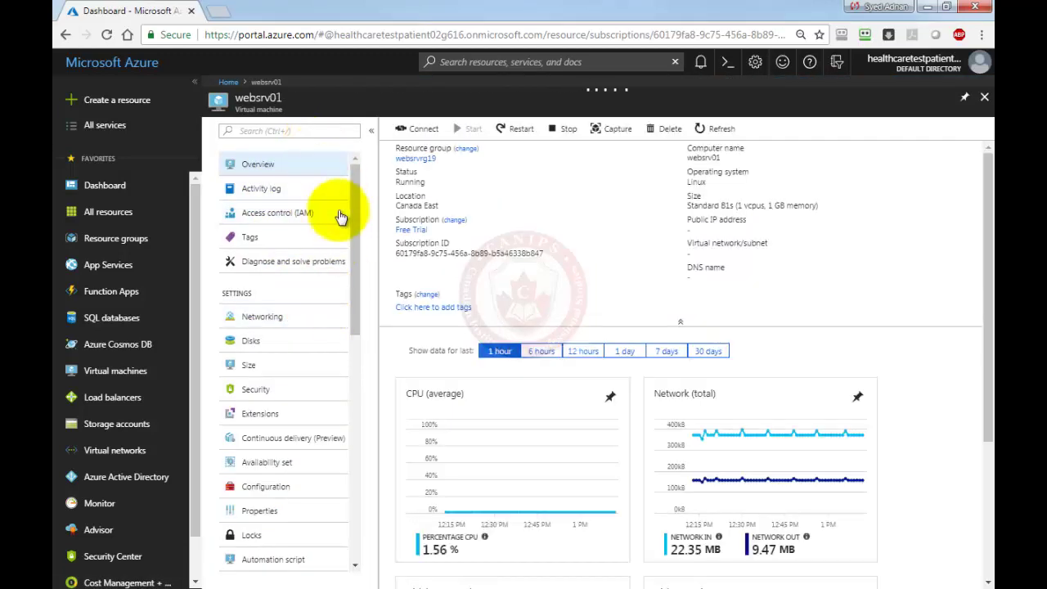
drag(354, 229, 341, 419)
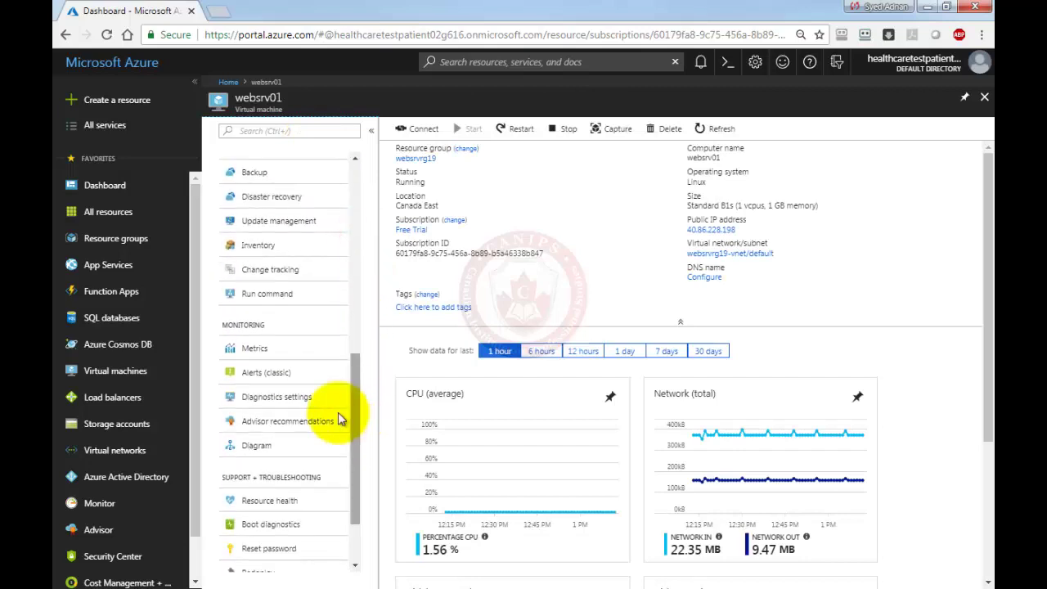
click(253, 172)
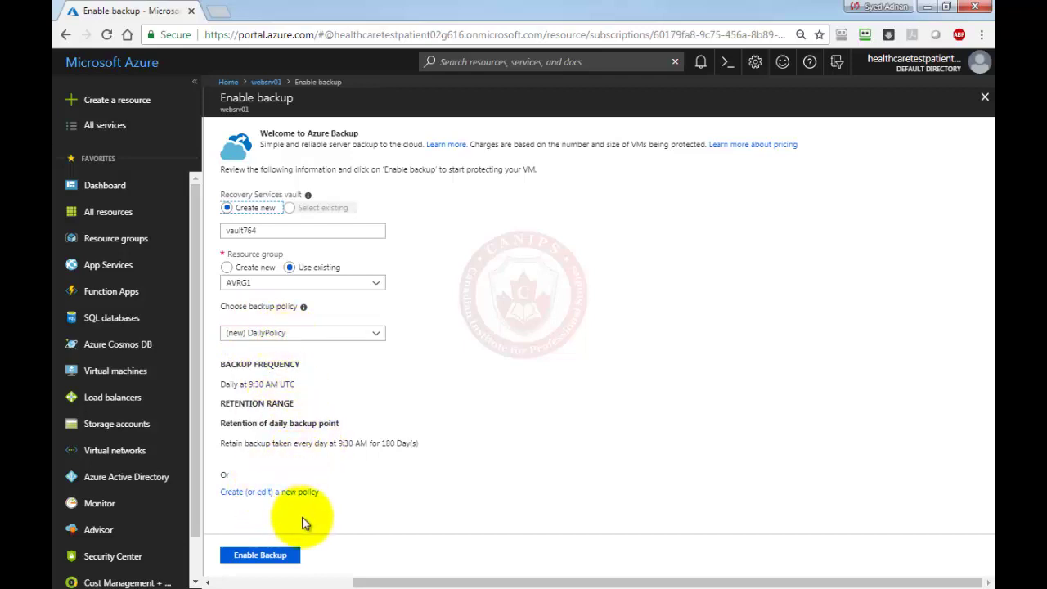
click(263, 558)
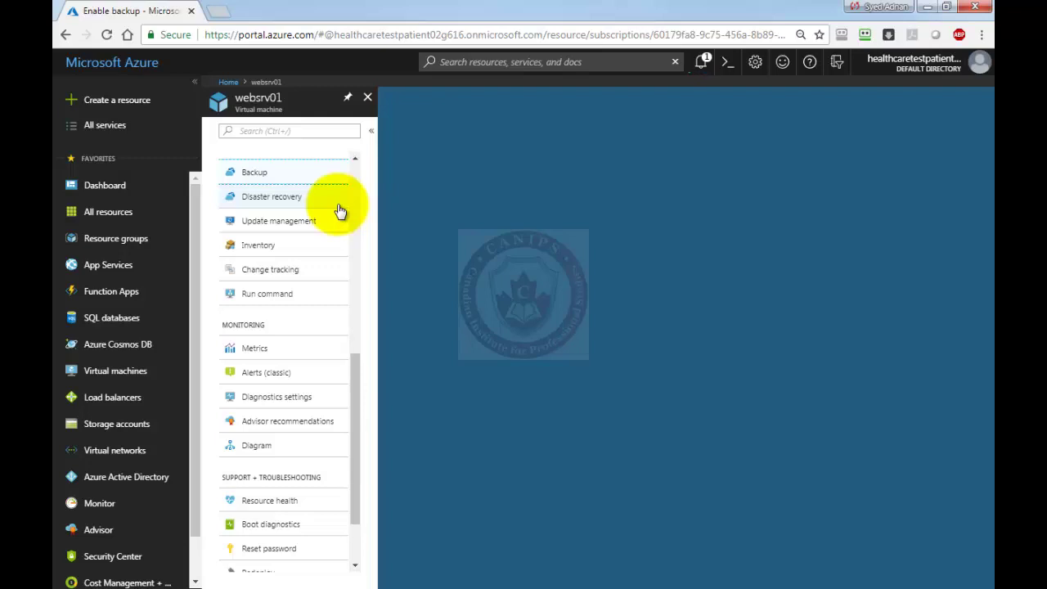
click(701, 72)
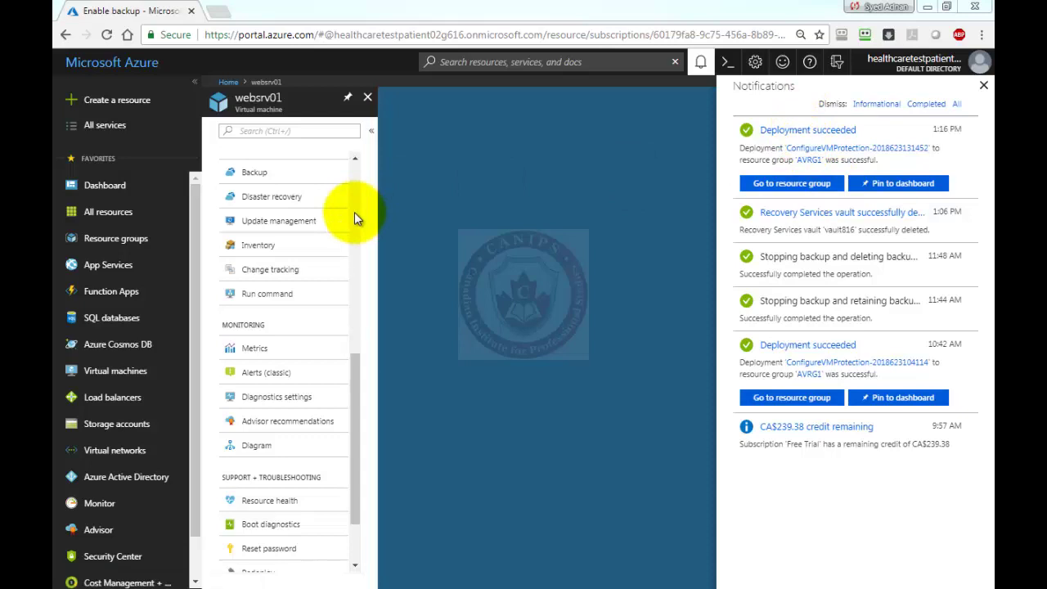
Refresh the dashboard's resource list, open the Recovery Services vault vault764 and dismiss the notifications
click(229, 82)
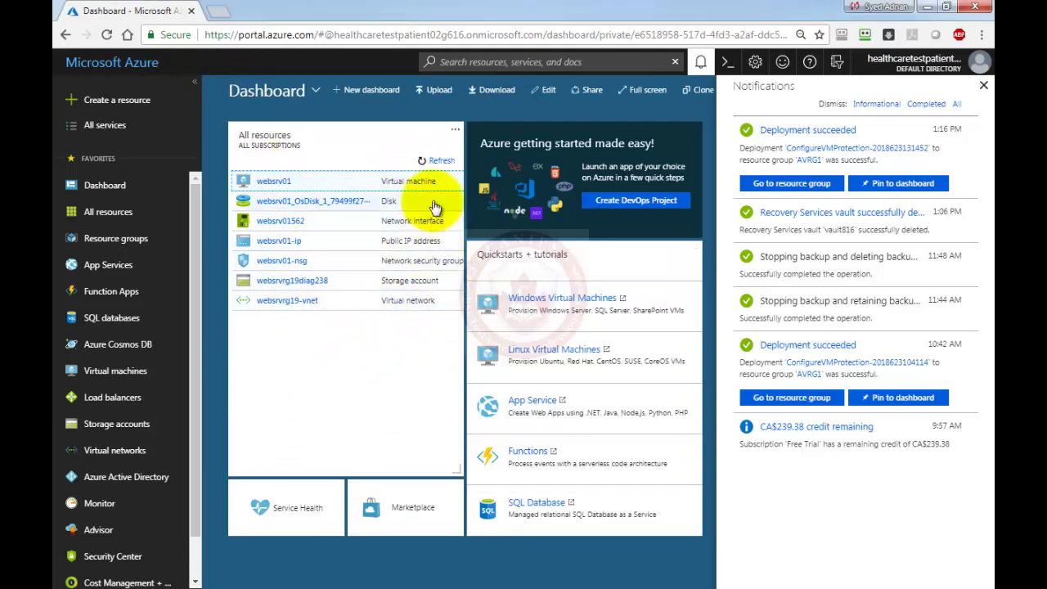
click(427, 162)
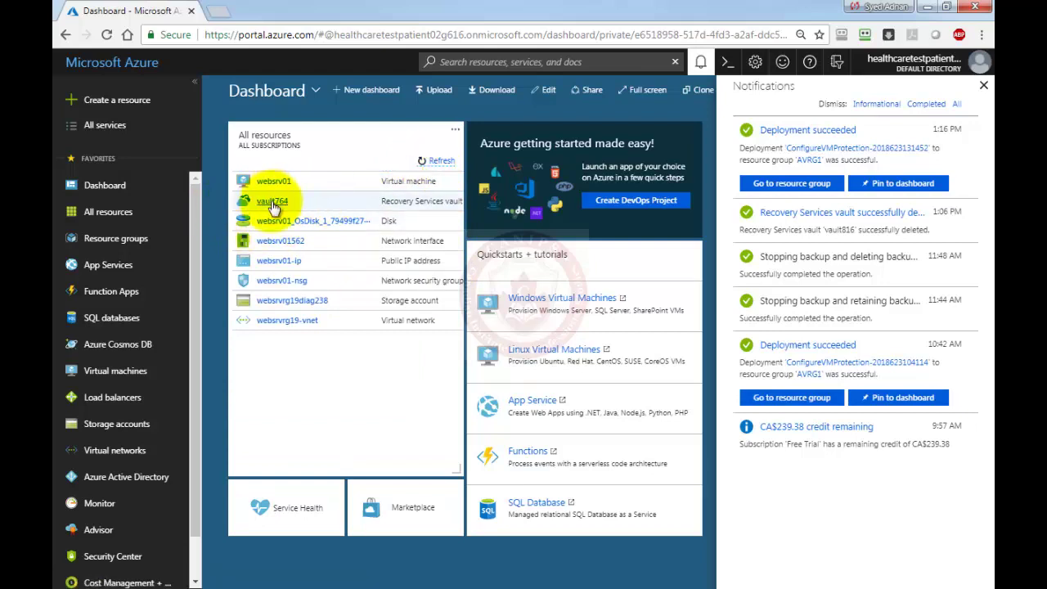
click(272, 205)
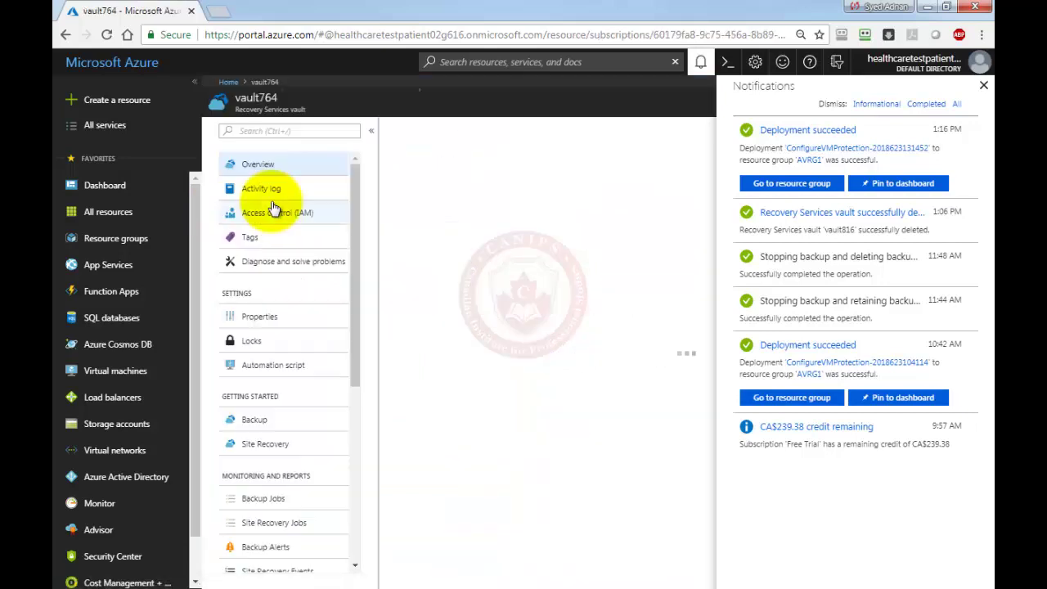
click(983, 85)
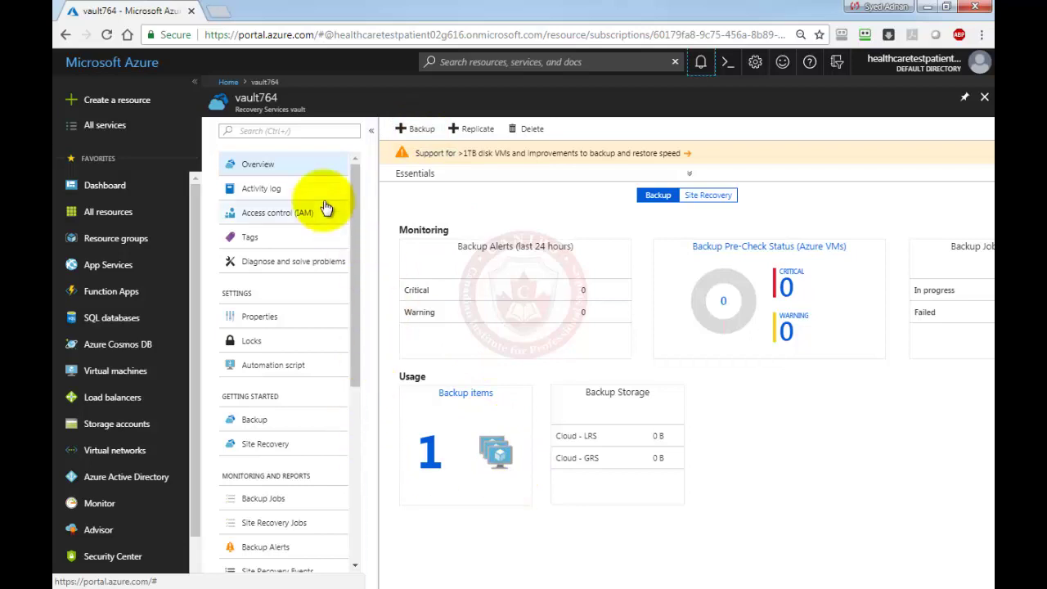
From the vault's Azure Virtual Machine backup items, start an on-demand backup of websrv01 retained until 2018-08-22
click(471, 445)
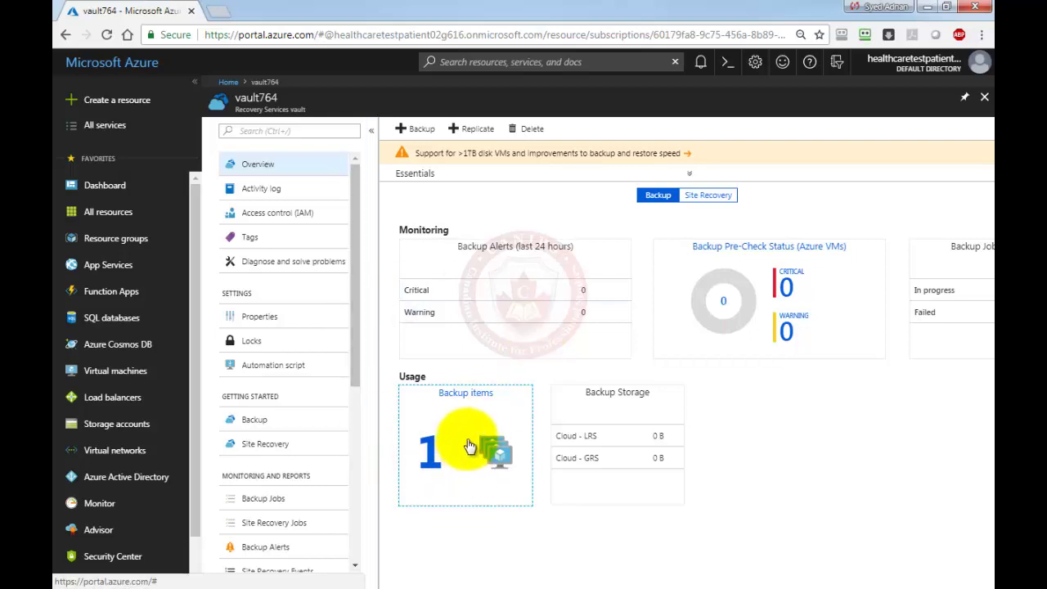
click(470, 446)
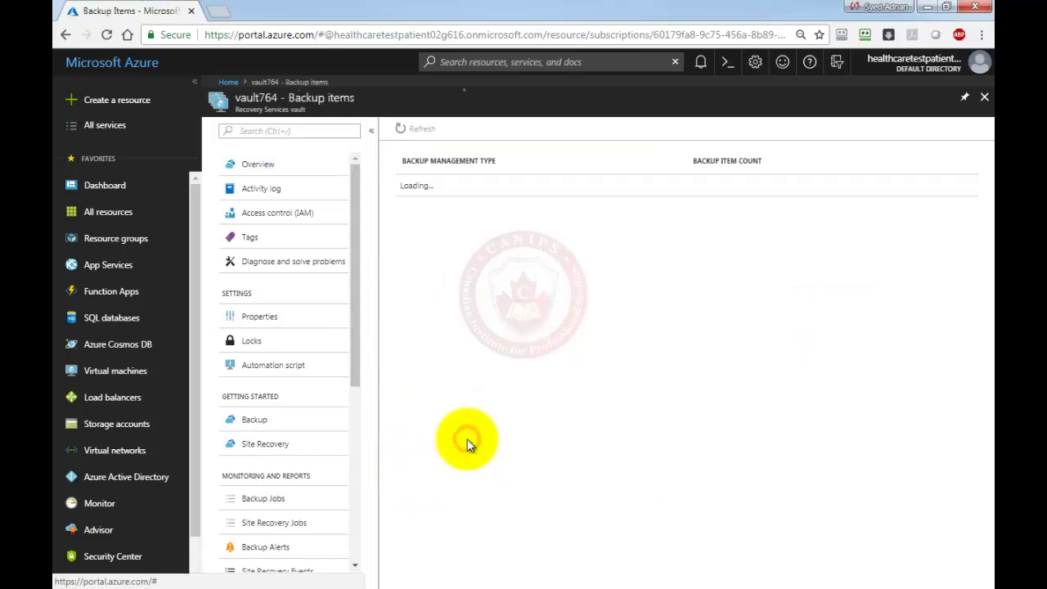
click(425, 188)
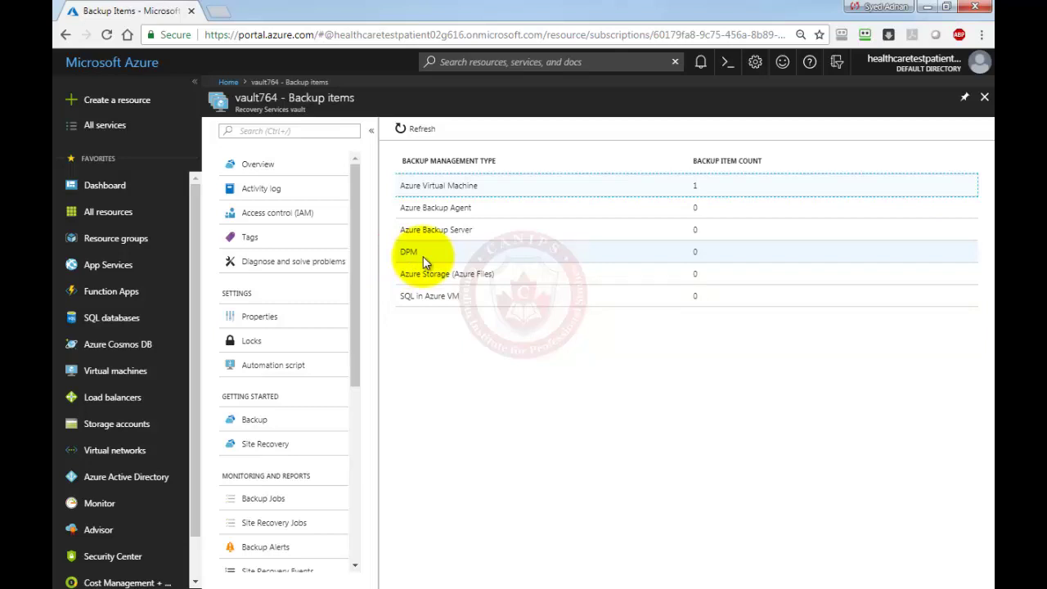
click(454, 186)
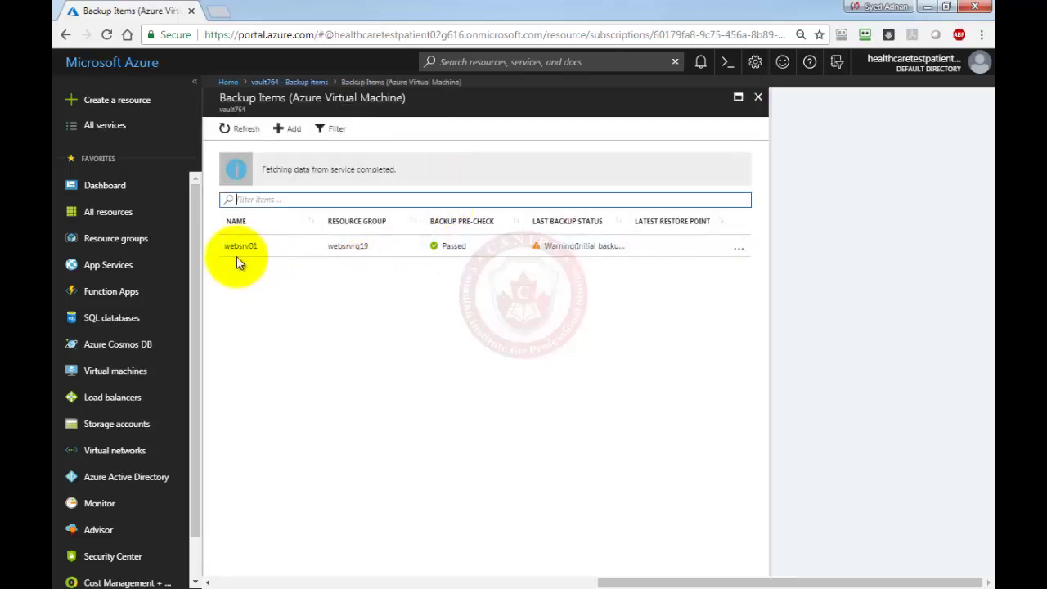
click(421, 246)
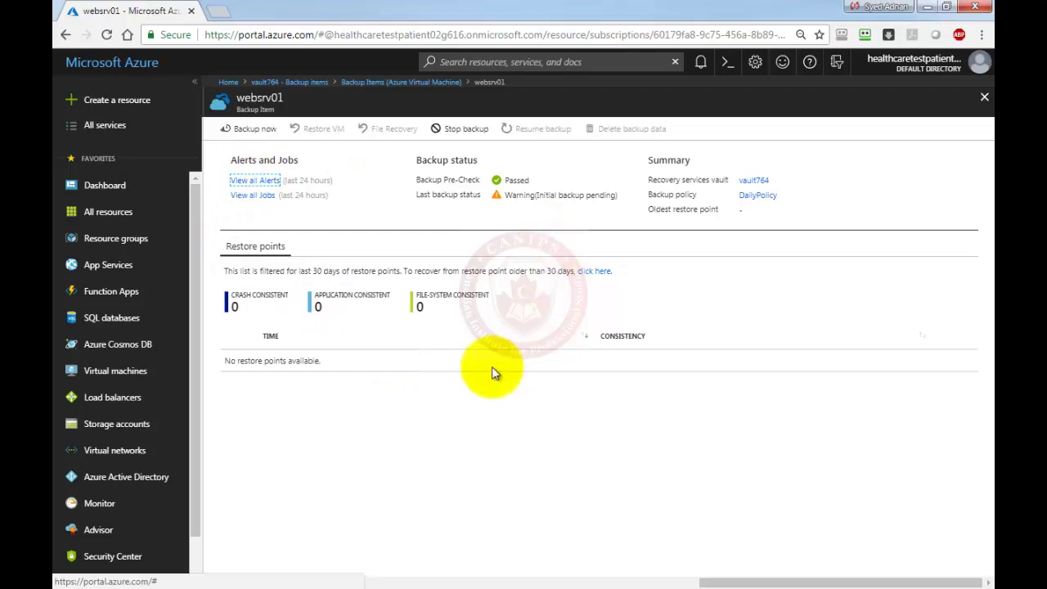
click(254, 136)
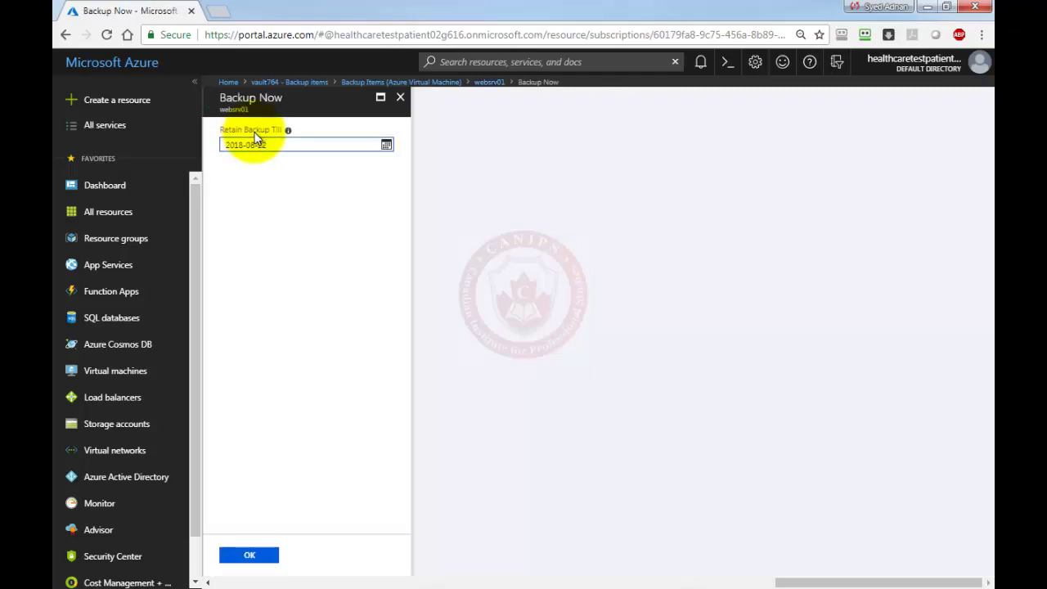
click(252, 554)
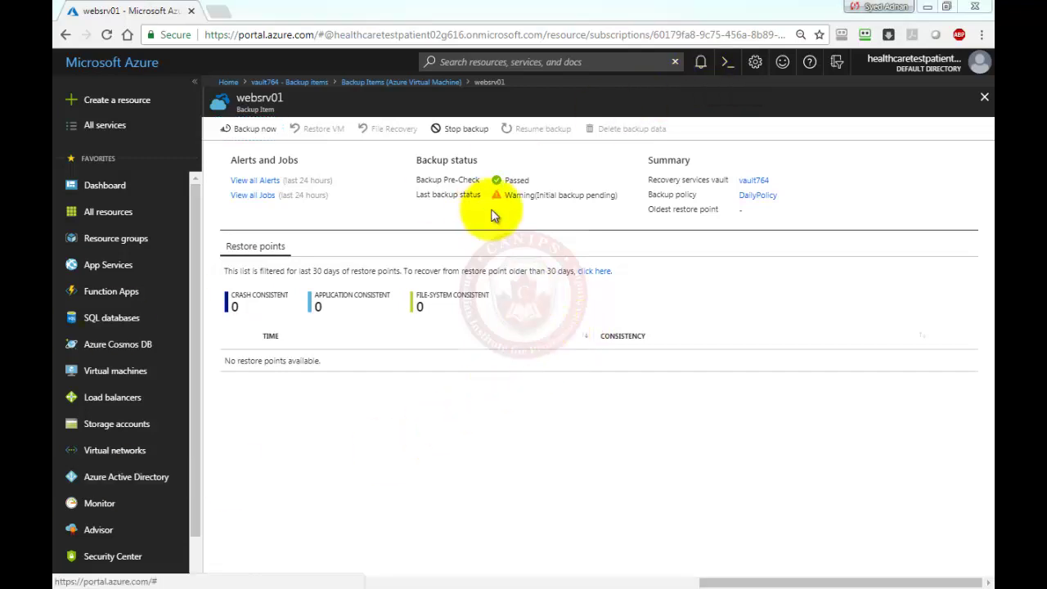
Check the backup jobs list through the notification about the triggered websrv01 backup
click(701, 65)
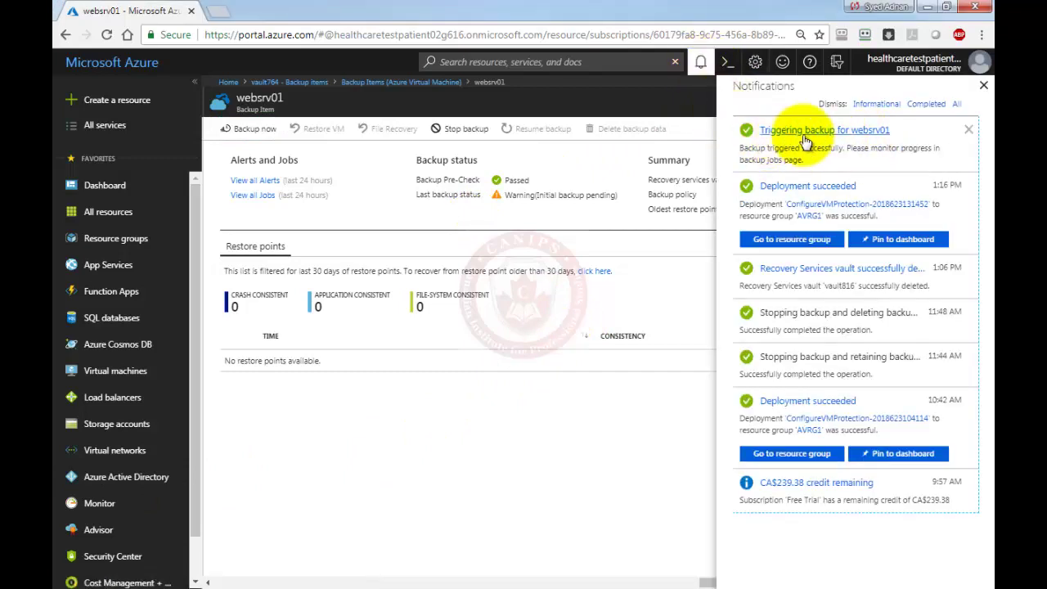
click(814, 137)
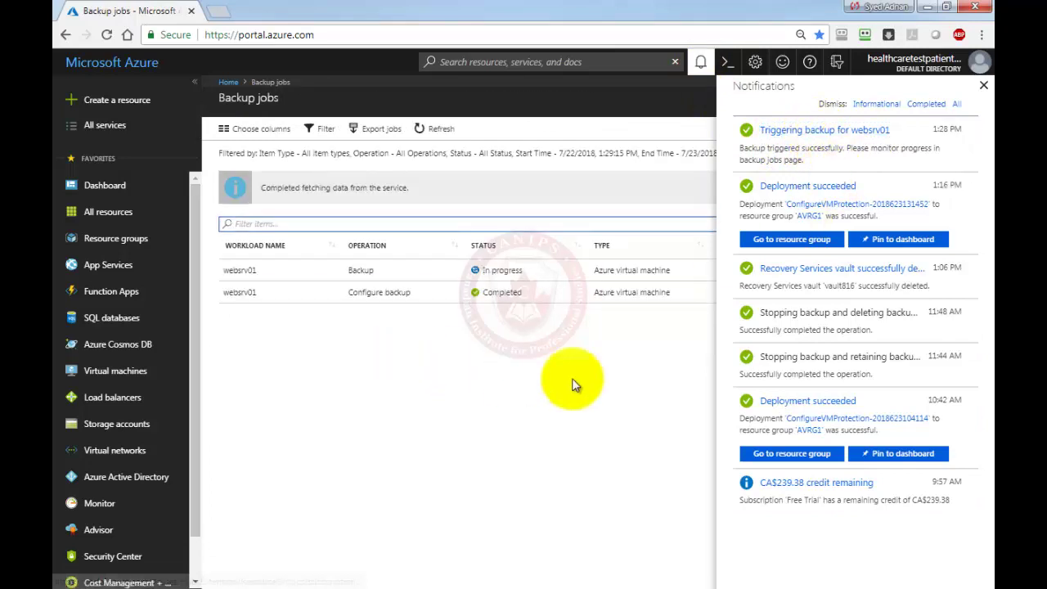
click(982, 86)
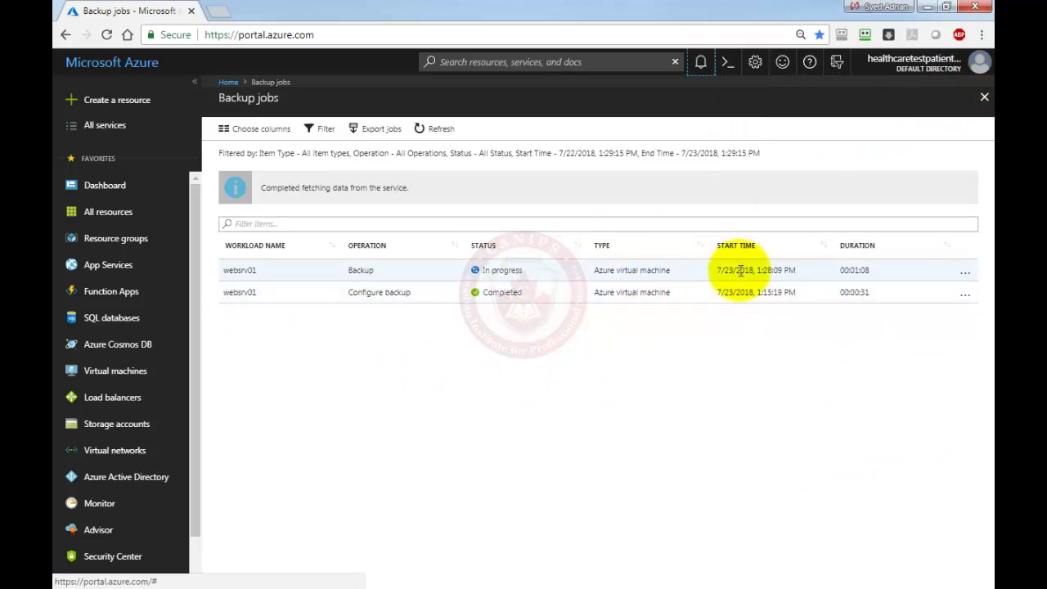
Return to vault764 from the dashboard and examine its backup jobs in progress
click(226, 85)
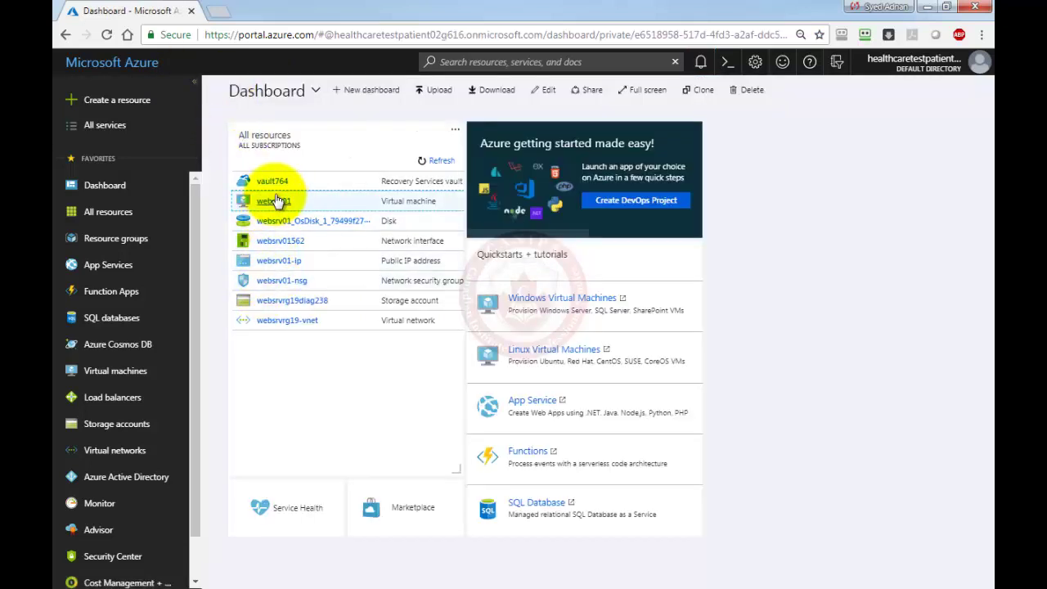
click(271, 181)
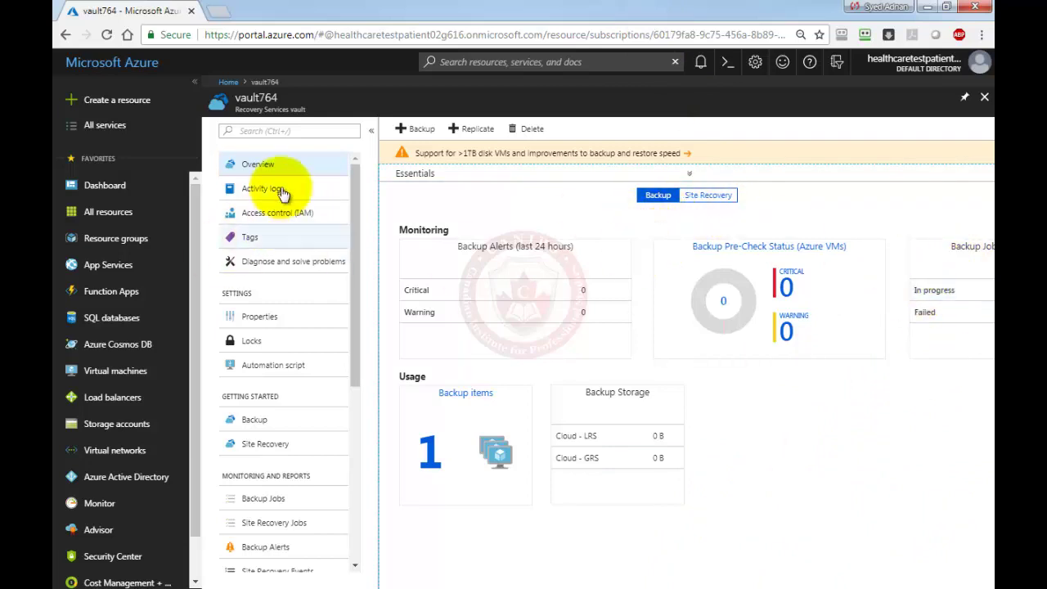
click(371, 130)
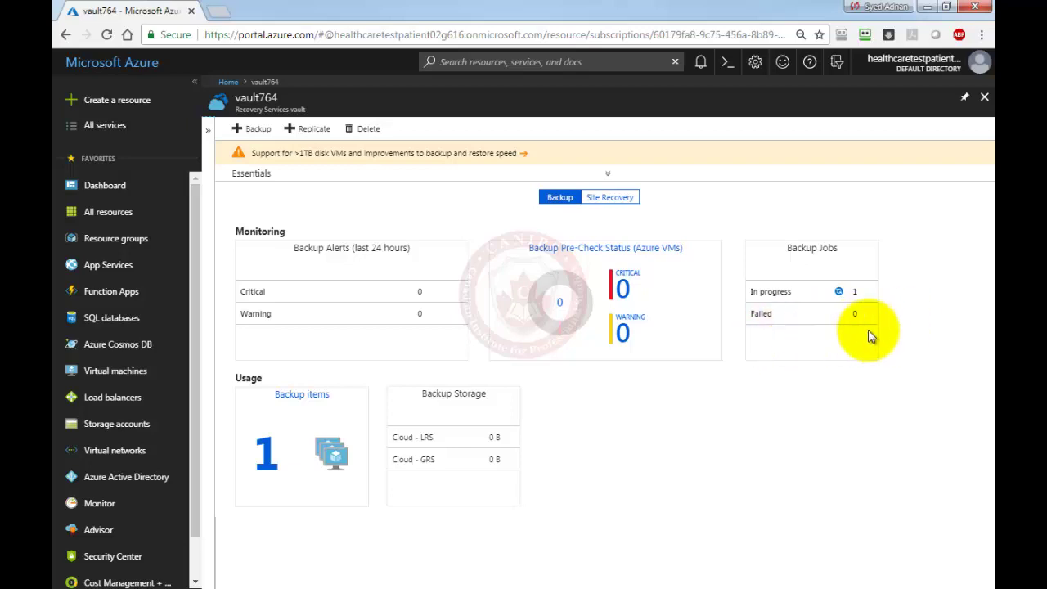
click(810, 296)
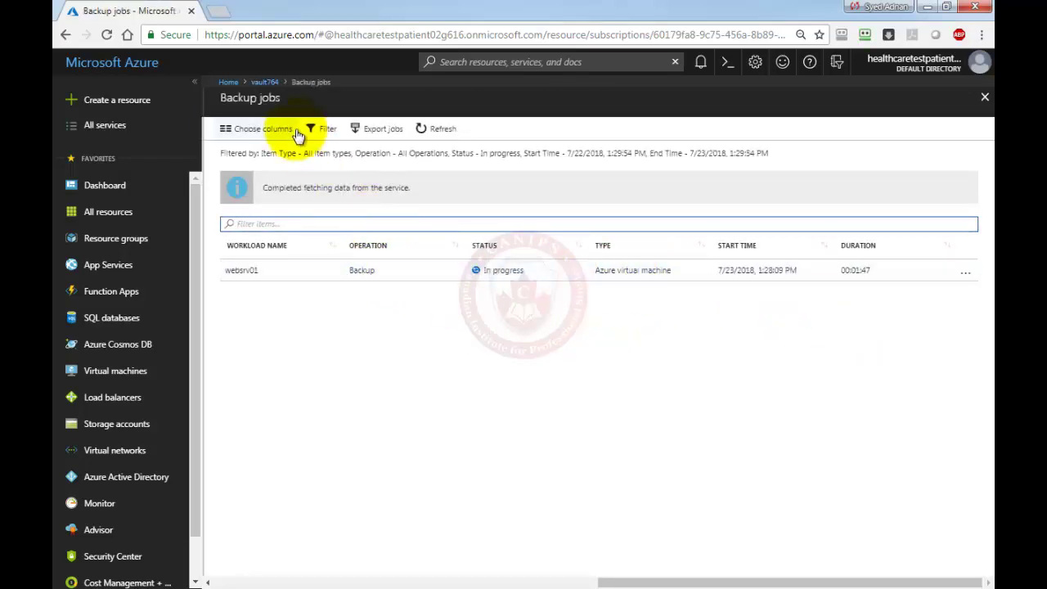
Reopen vault764 from the dashboard and expand its overview to check the backup job status
click(228, 83)
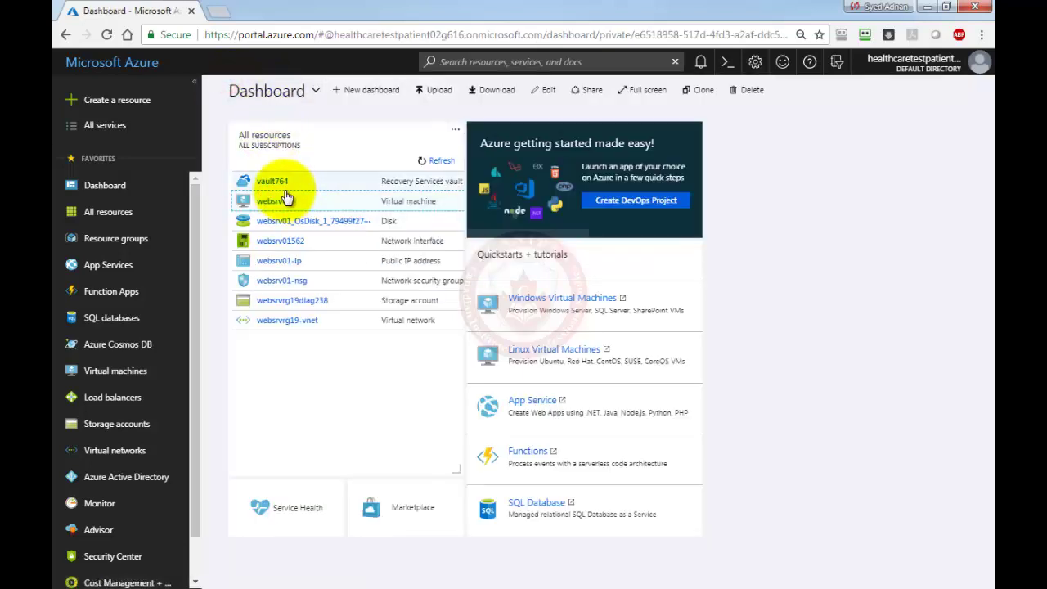
click(267, 182)
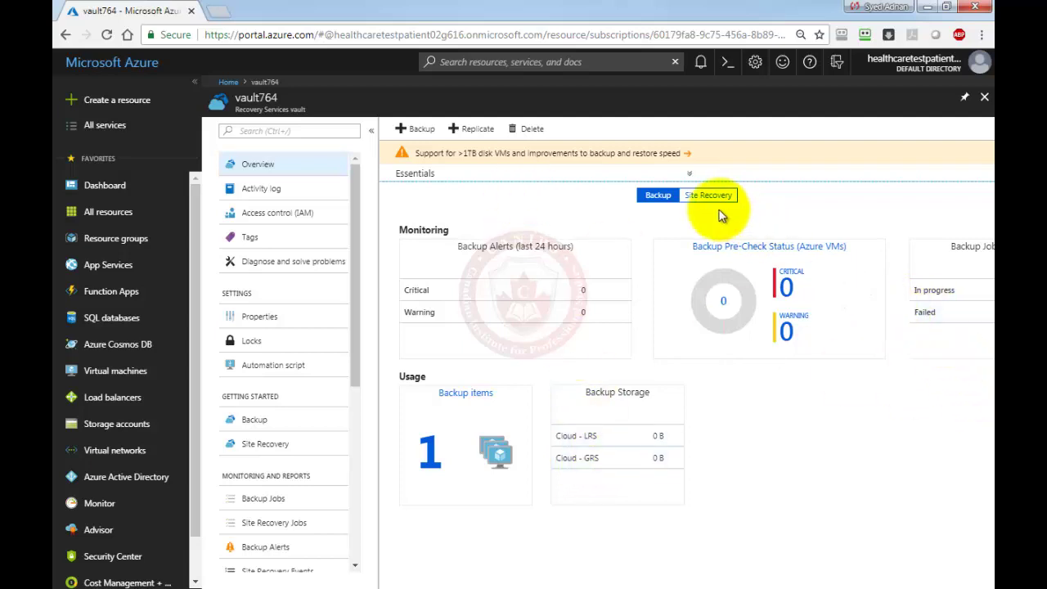
click(370, 130)
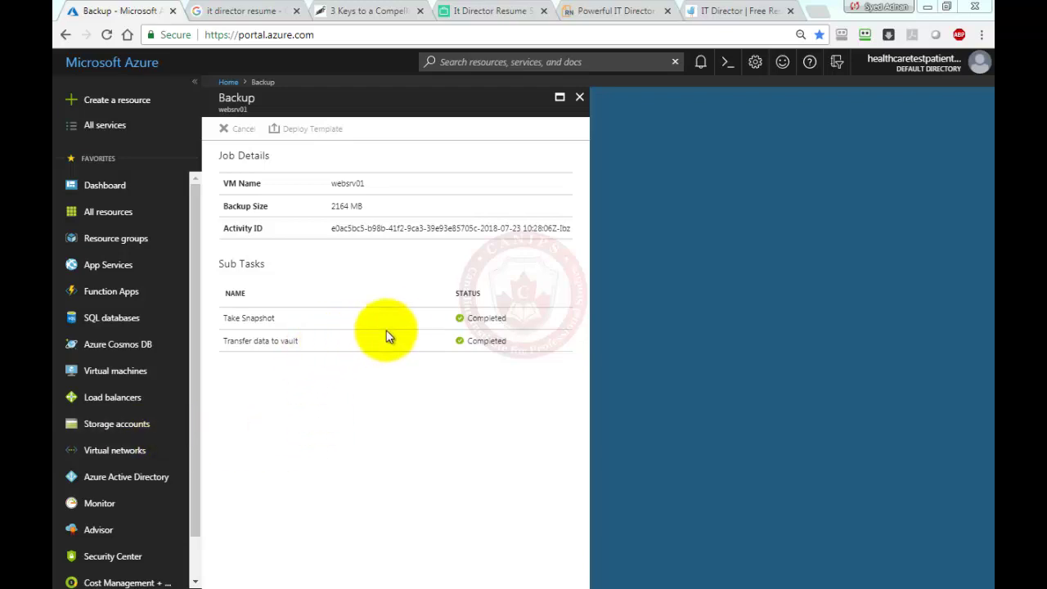
Open vault764's Backup Jobs and review the job details and sub tasks of the websrv01 Backup operation
click(225, 82)
click(267, 183)
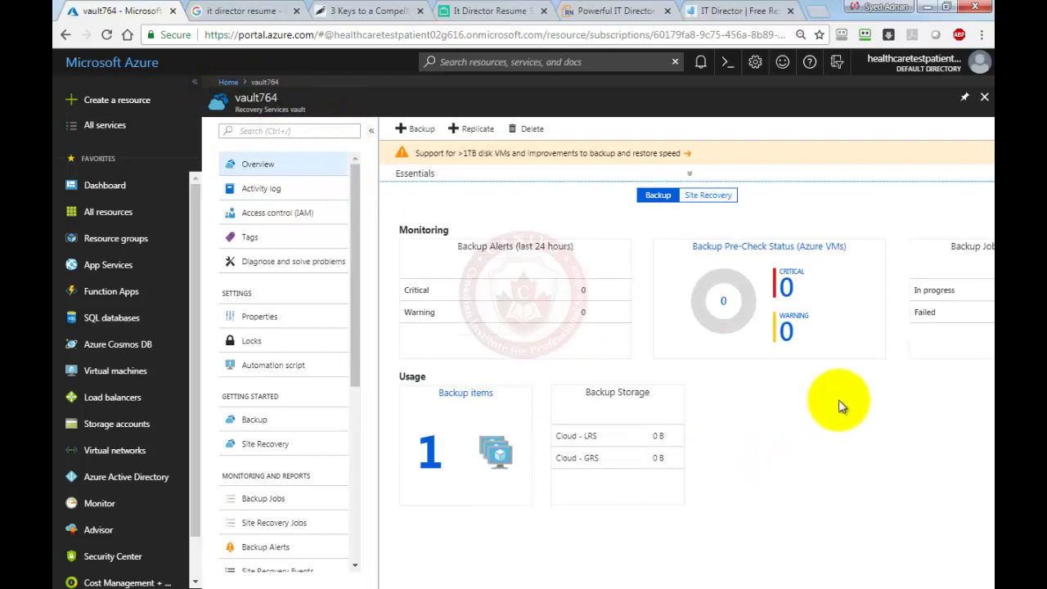
click(360, 345)
mouse_move(368, 378)
mouse_down()
mouse_move(334, 439)
mouse_move(367, 390)
mouse_up()
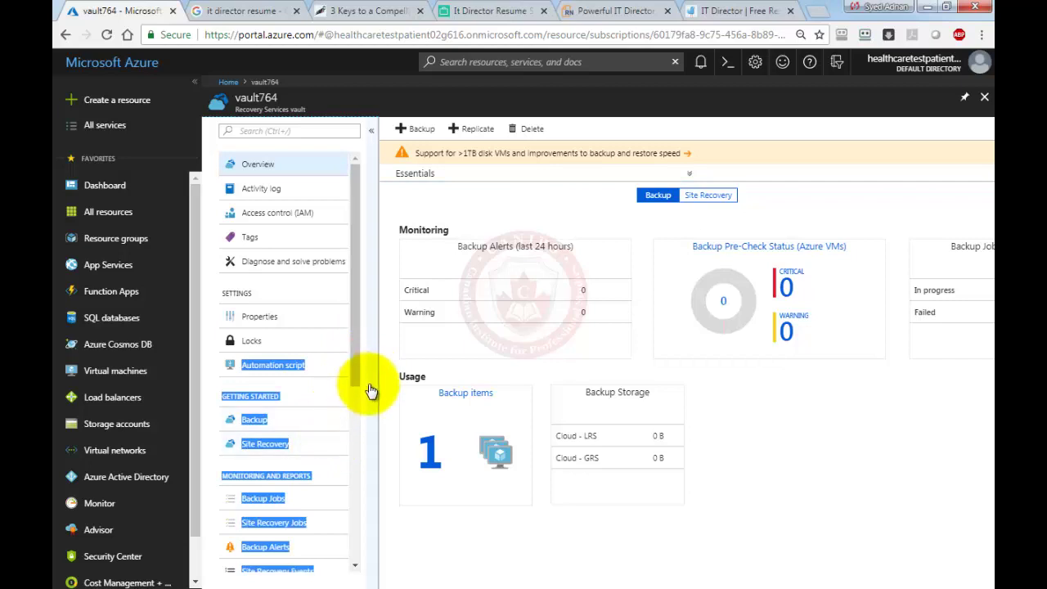
click(473, 565)
click(262, 498)
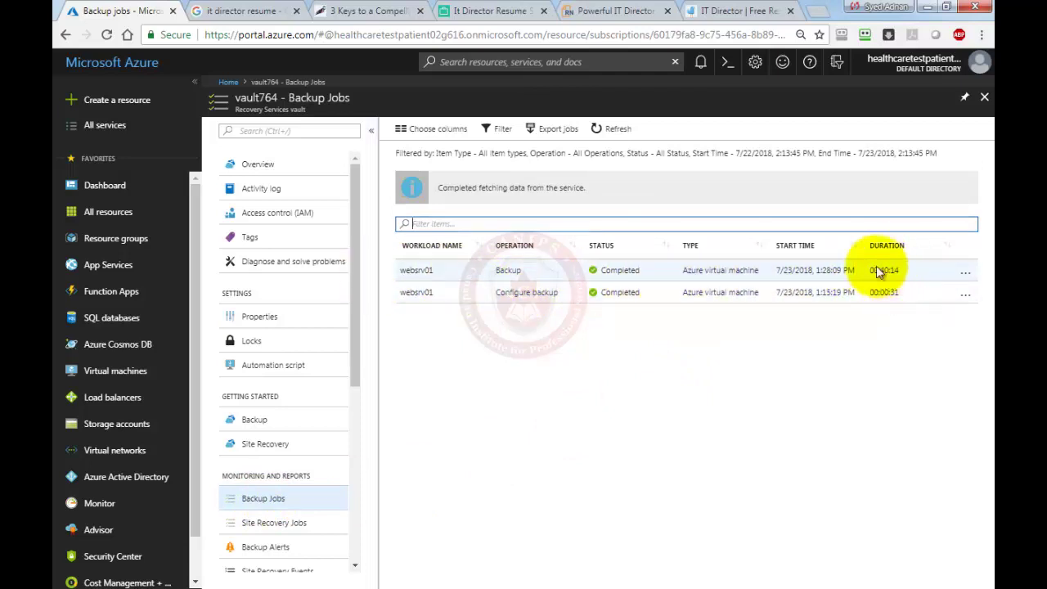
click(639, 272)
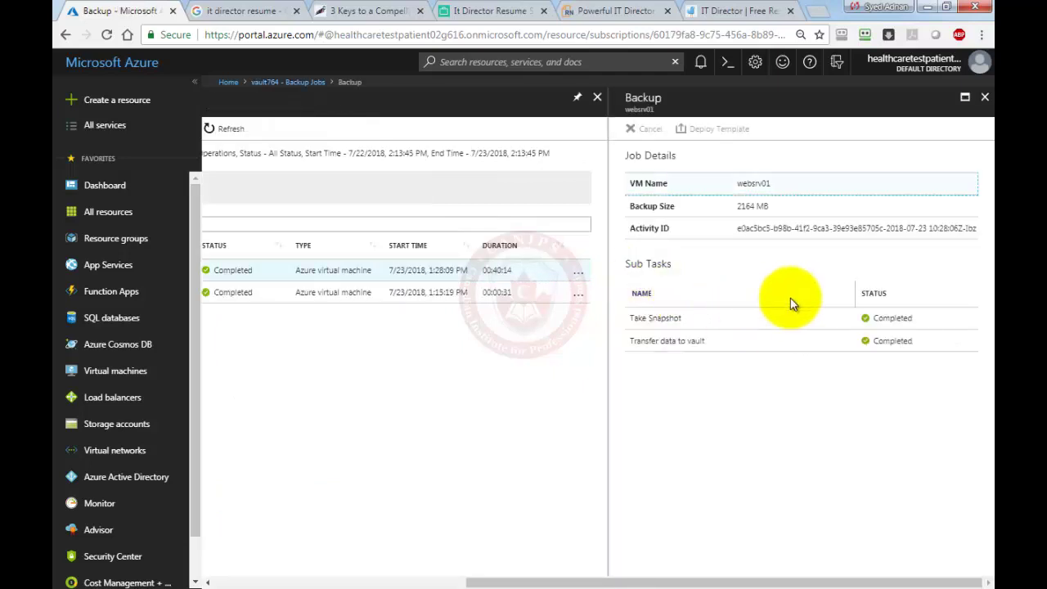
click(268, 84)
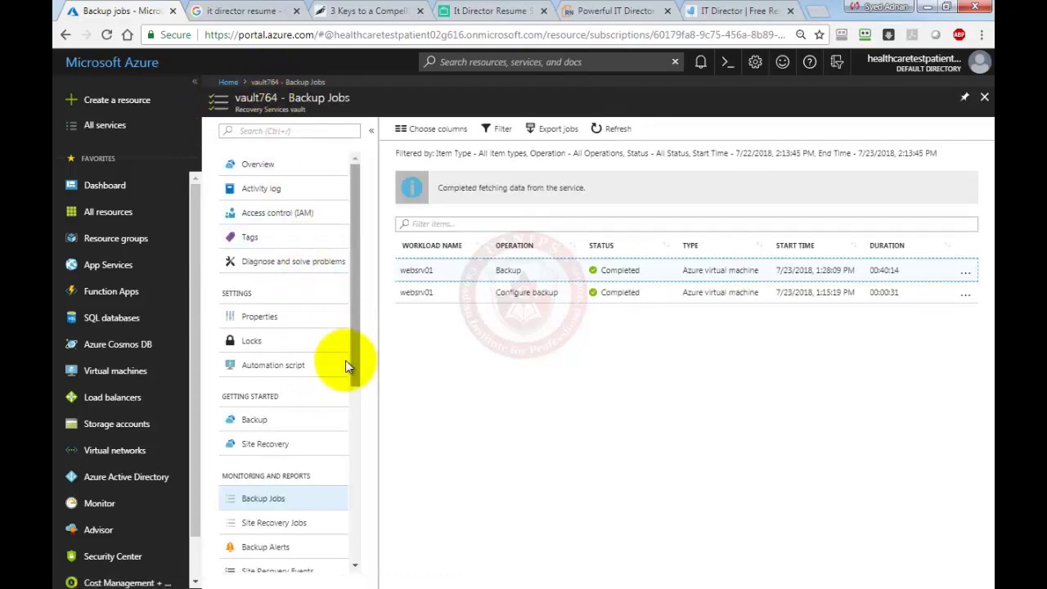
Look at the vault's backup goal settings, and reopen vault764 from the dashboard to list its backup items
click(244, 418)
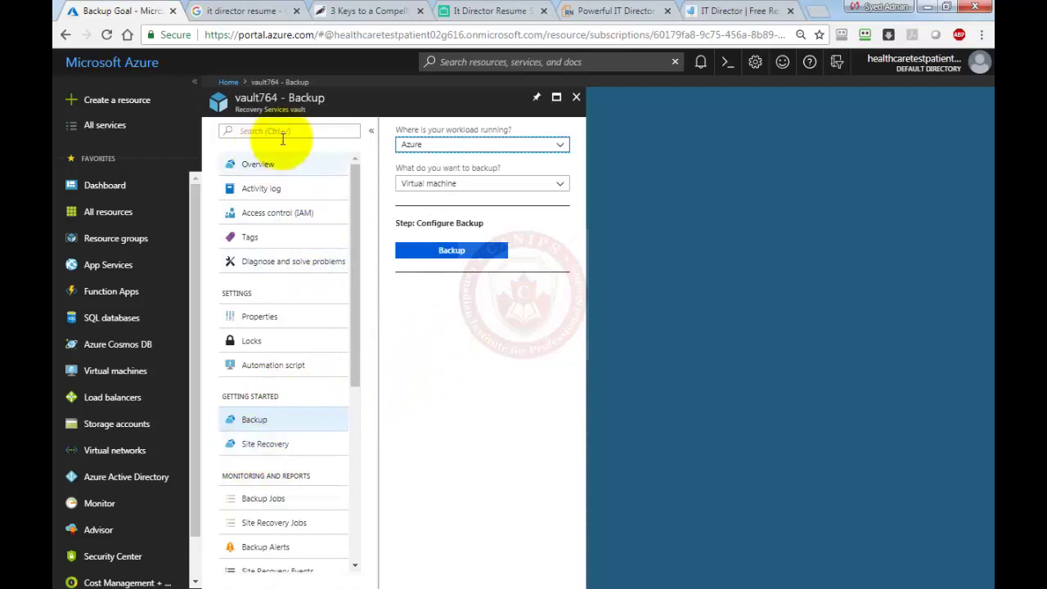
click(233, 84)
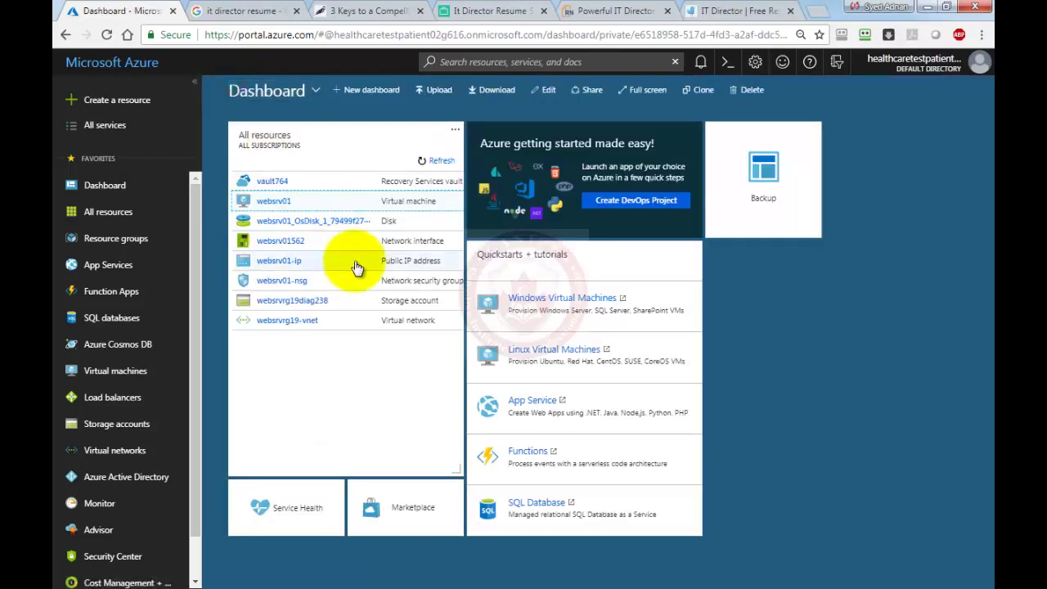
click(278, 184)
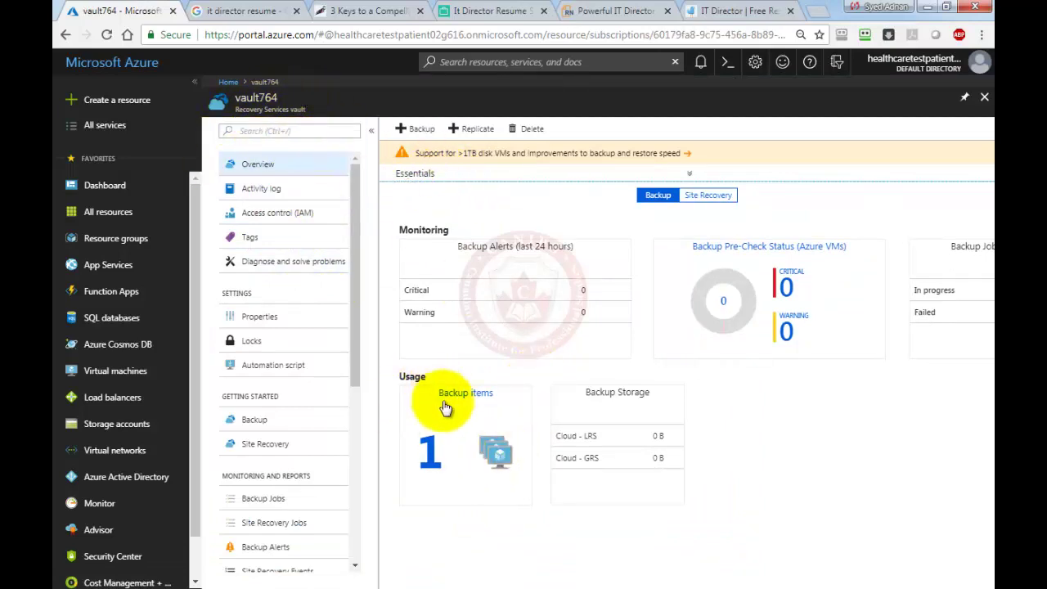
click(435, 434)
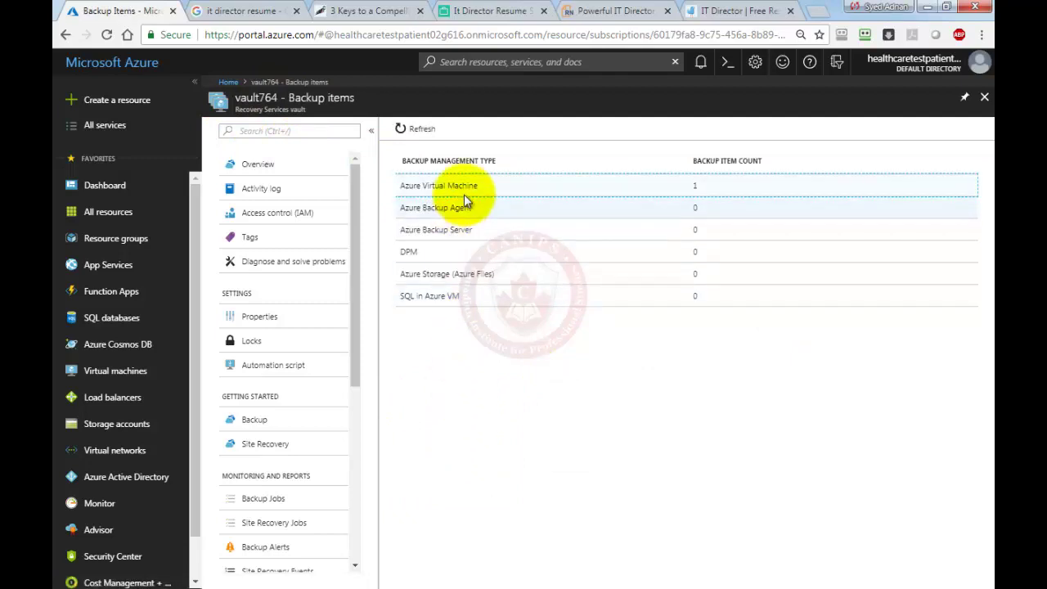
Open the websrv01 Azure Virtual Machine backup item and start a VM restore using the 7/23/2018, 1:28:13 PM restore point
click(462, 186)
drag(465, 186, 455, 202)
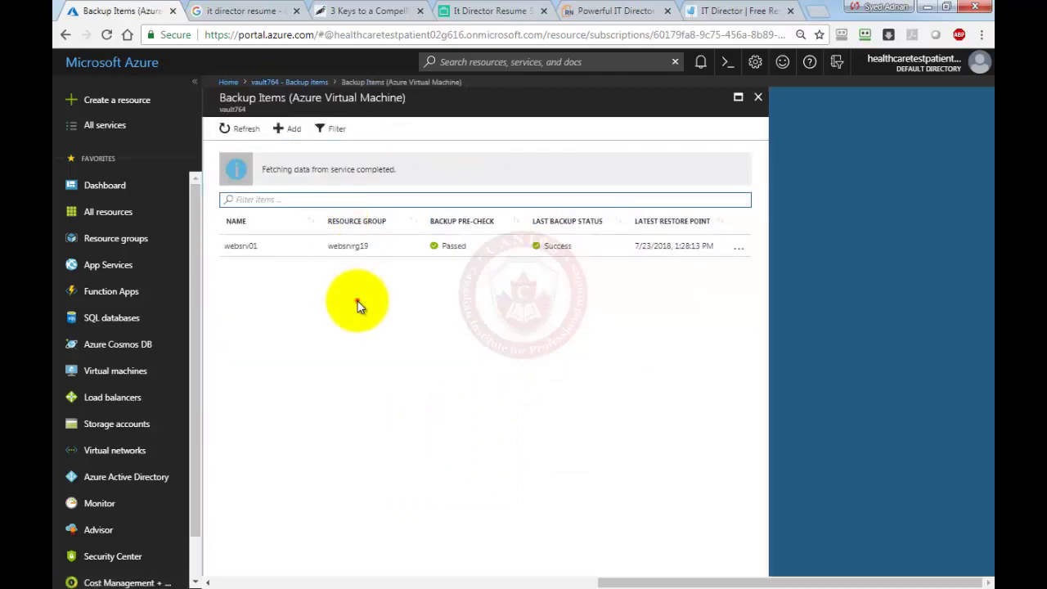
click(390, 247)
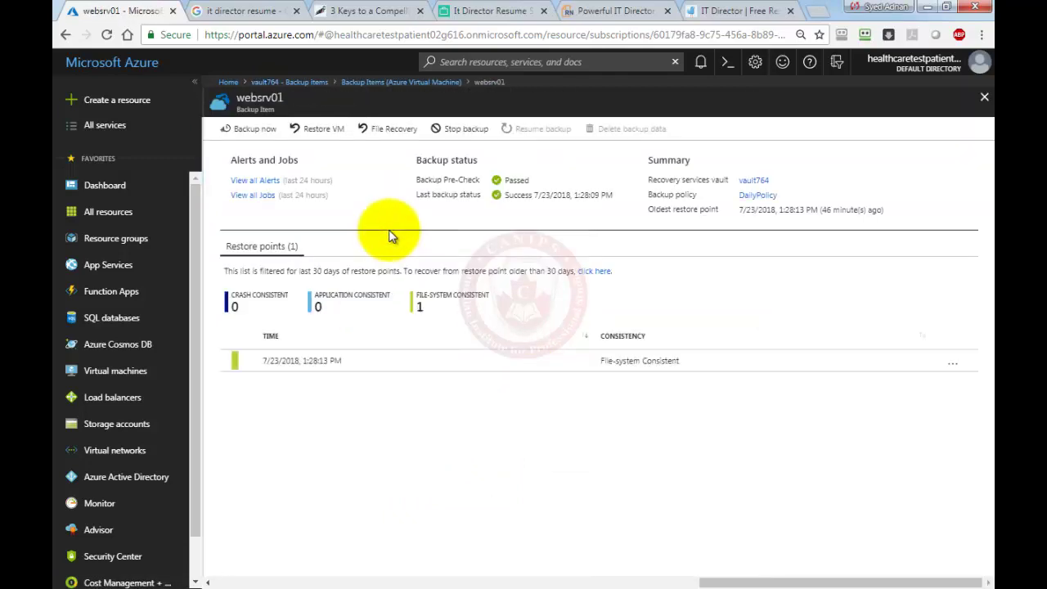
click(326, 135)
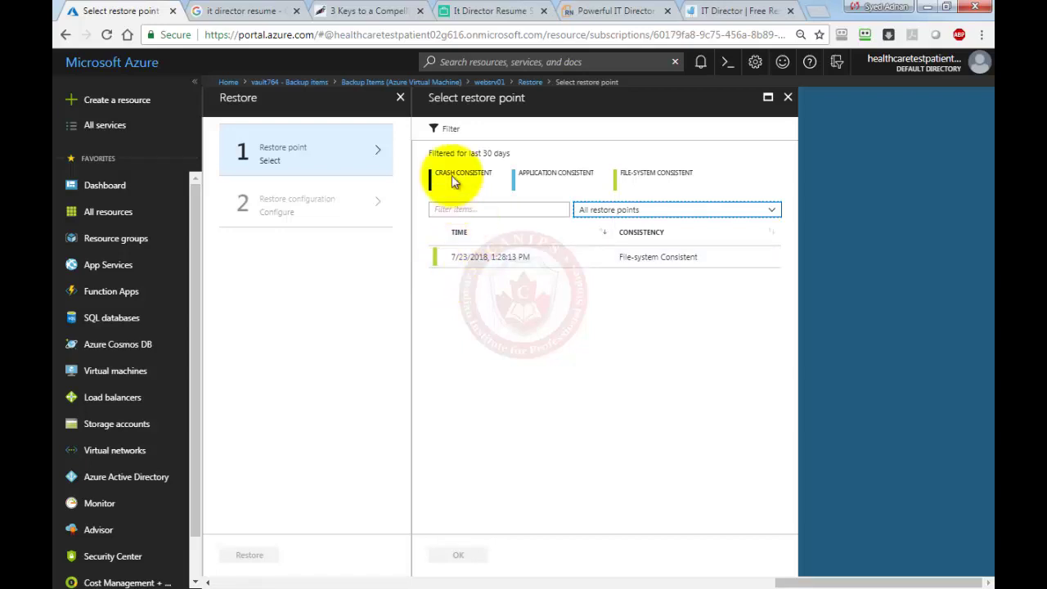
click(528, 257)
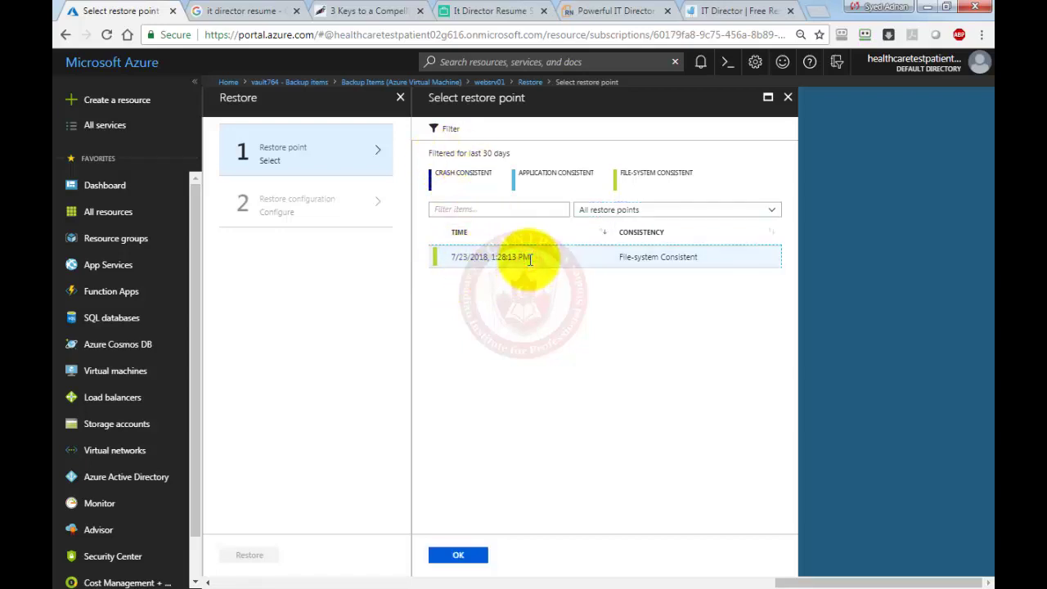
click(458, 556)
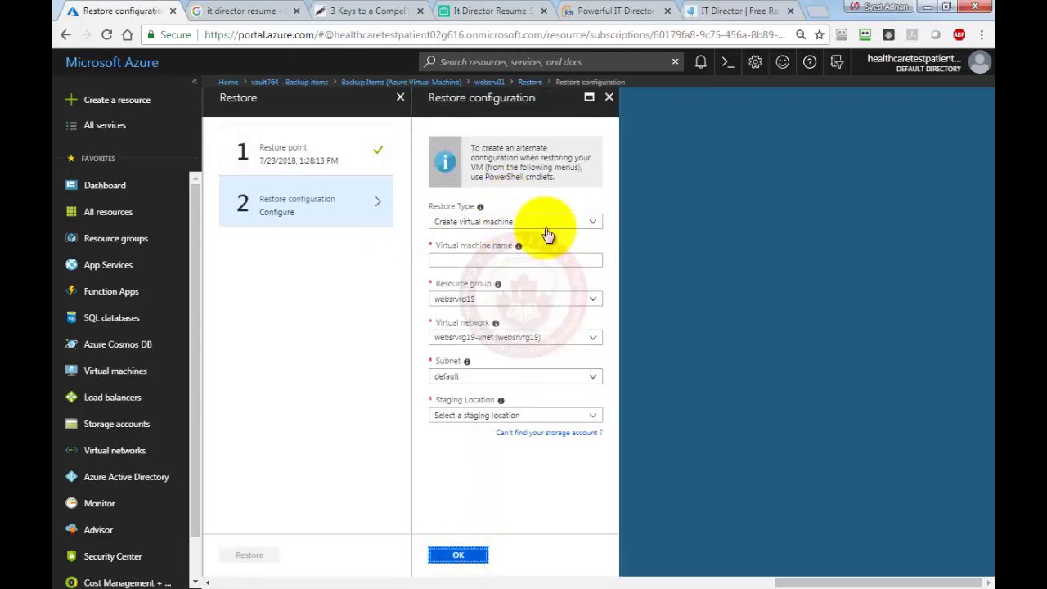
Set the restore type to Create virtual machine and name the restored virtual machine websrvrestored
click(546, 223)
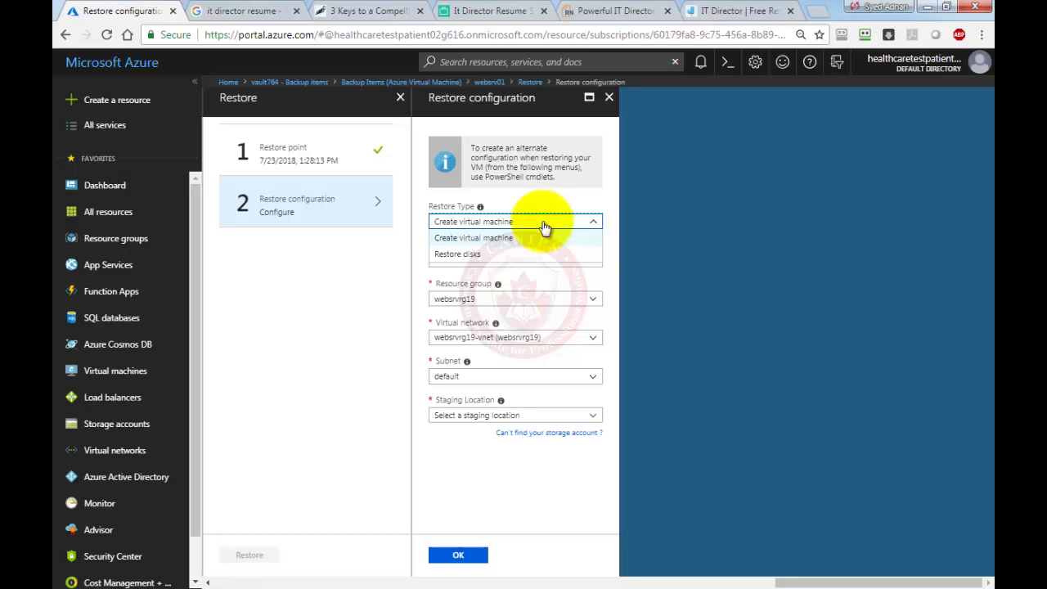
click(517, 239)
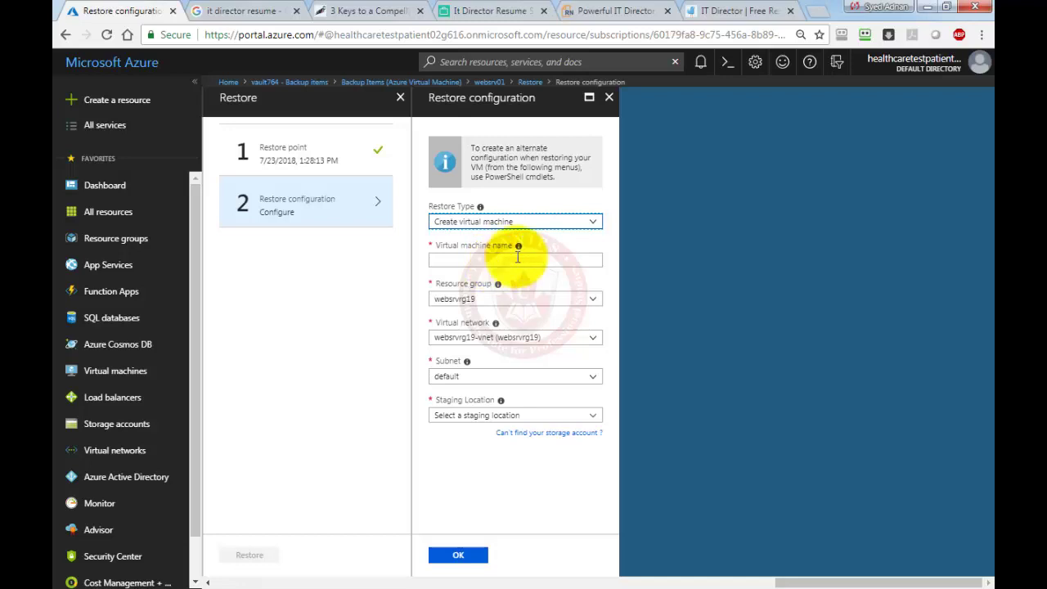
click(509, 260)
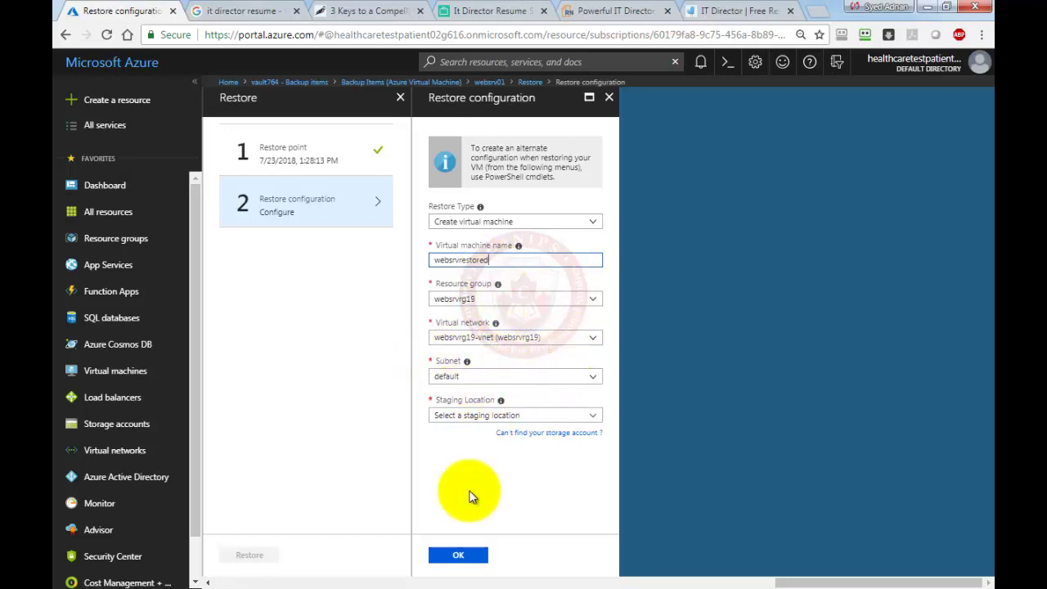
click(463, 558)
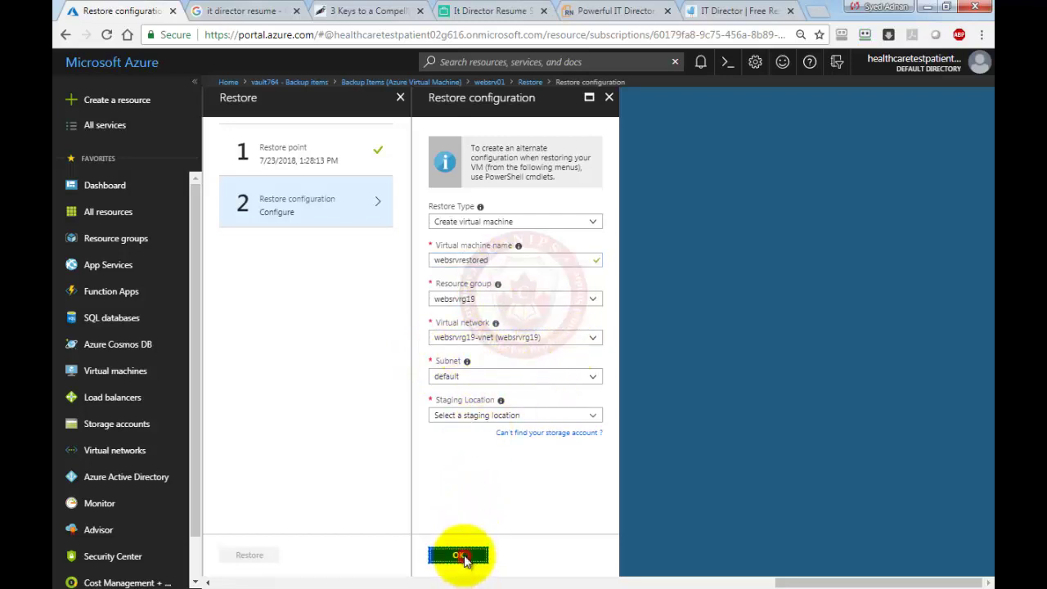
Choose websrvrg19diag238 (StandardLRS) as the staging location, accept the restore configuration and trigger the restore
click(528, 417)
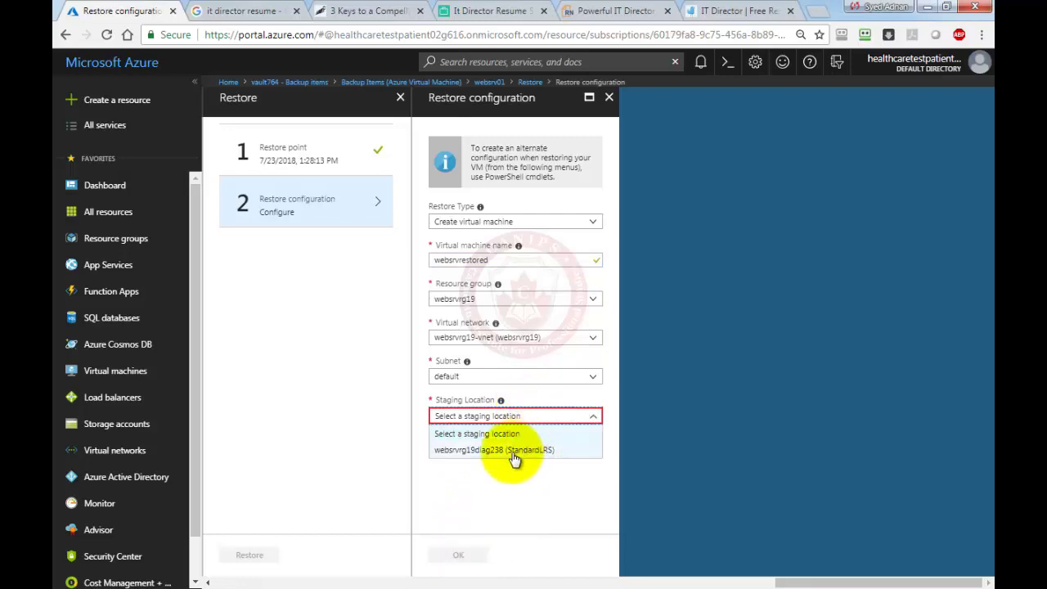
click(513, 454)
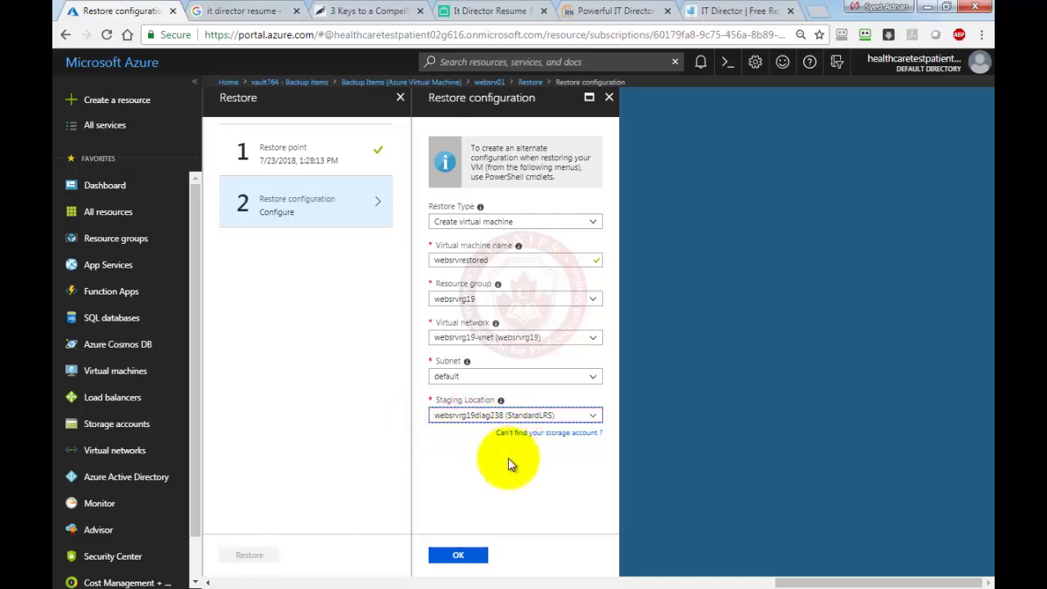
click(468, 556)
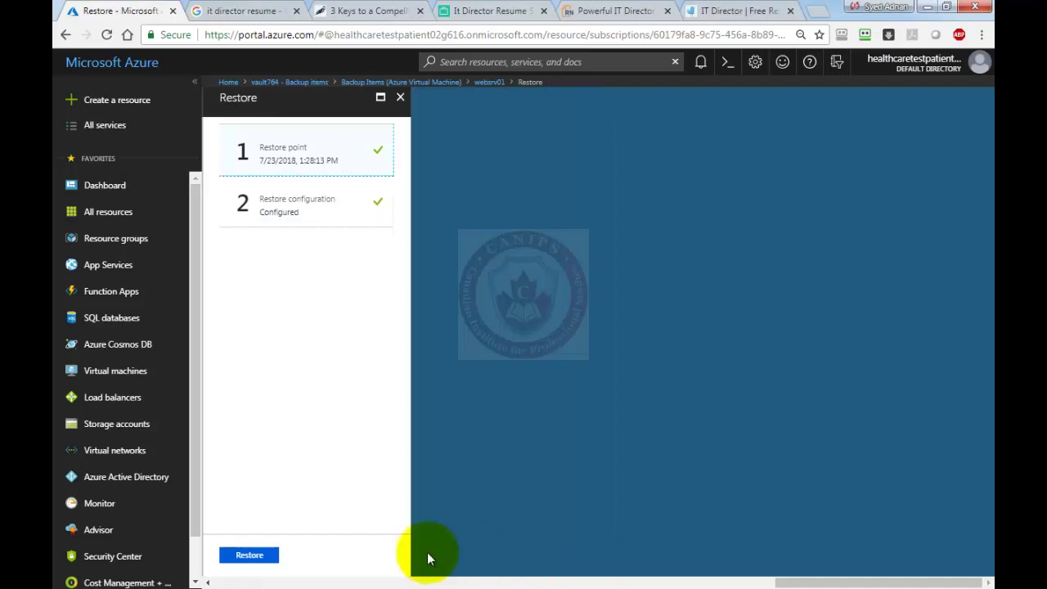
click(260, 556)
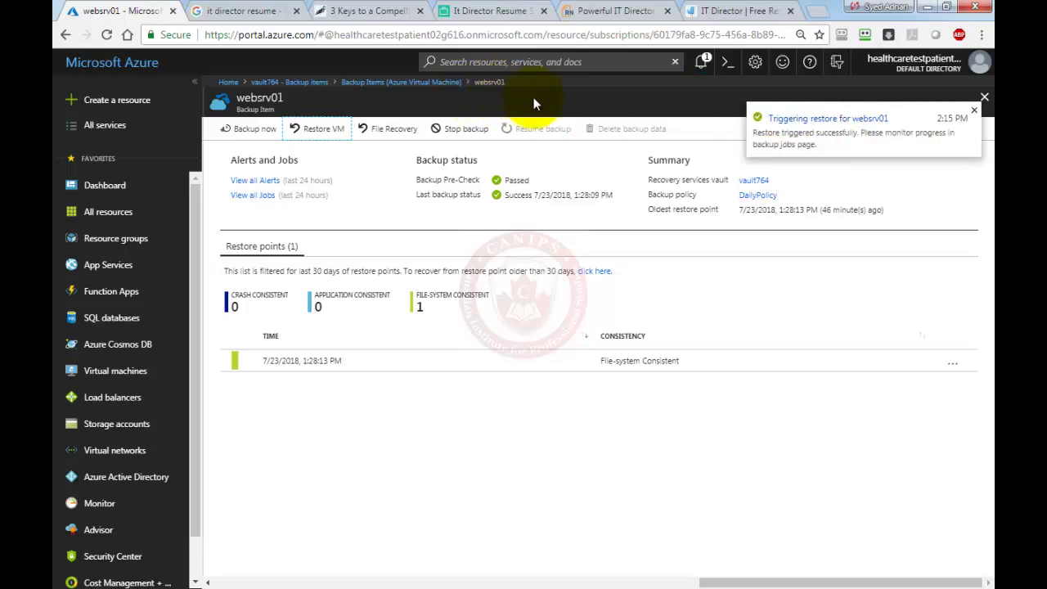
Check the websrv01 restore job in vault764's backup jobs and list the virtual machines to look for the restored one
click(790, 118)
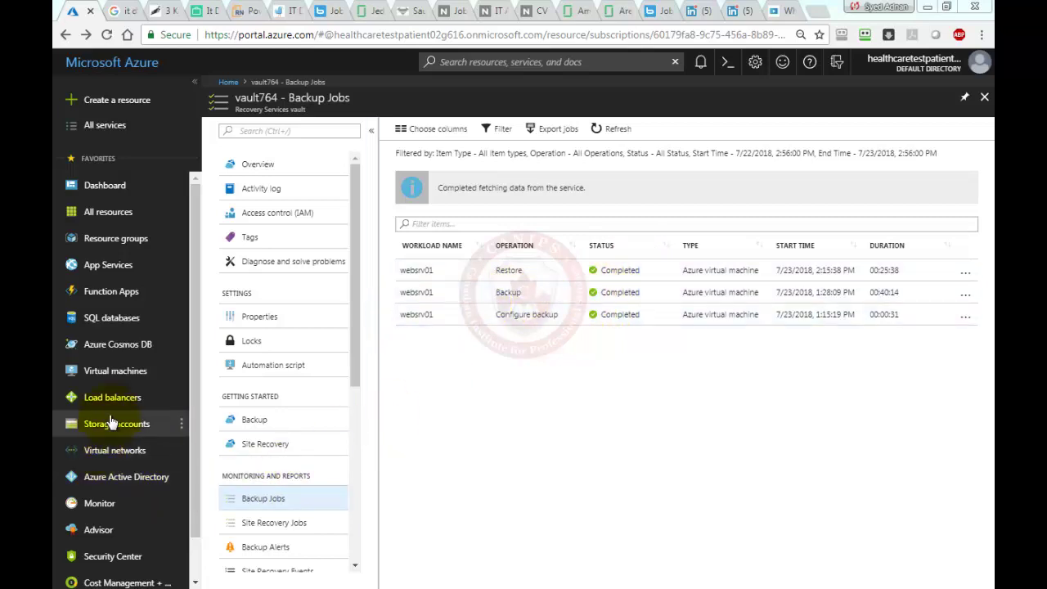
click(84, 372)
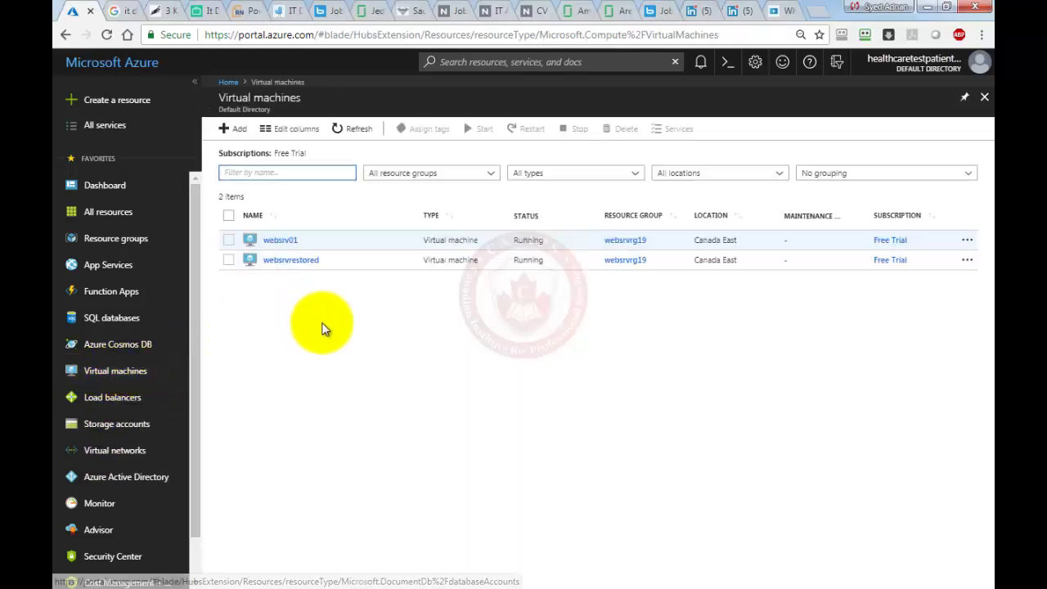